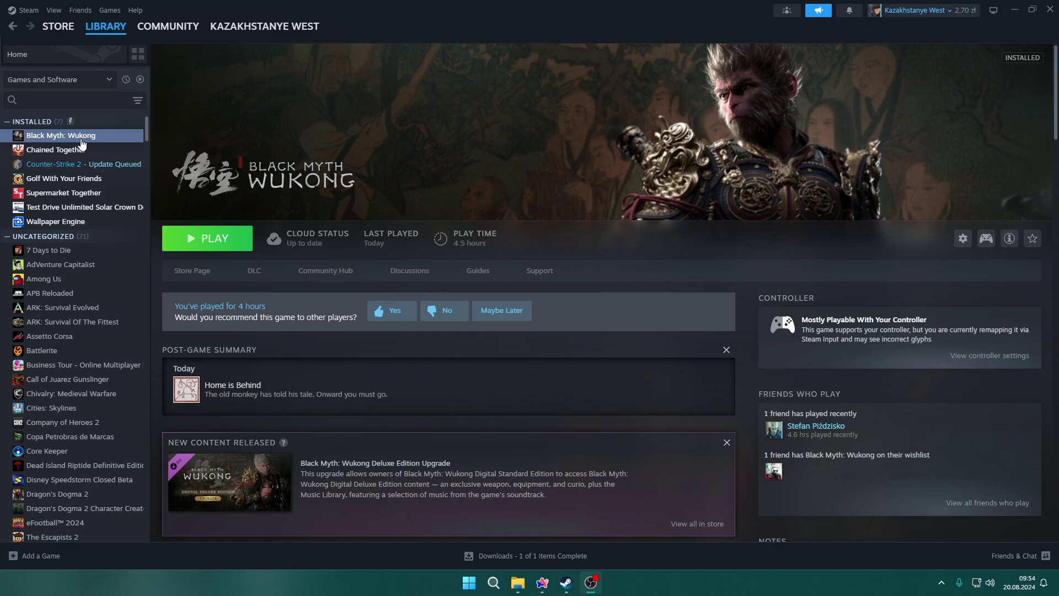
- Verify the integrity of the installed game files for Black Myth: Wukong and close its properties
right_click(54, 138)
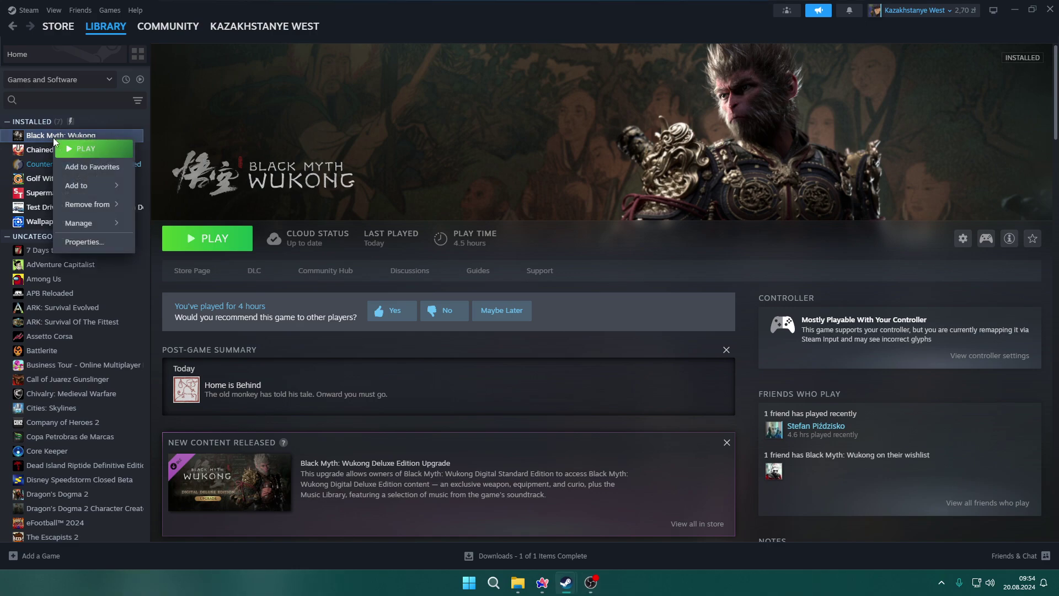
mouse_move(109, 223)
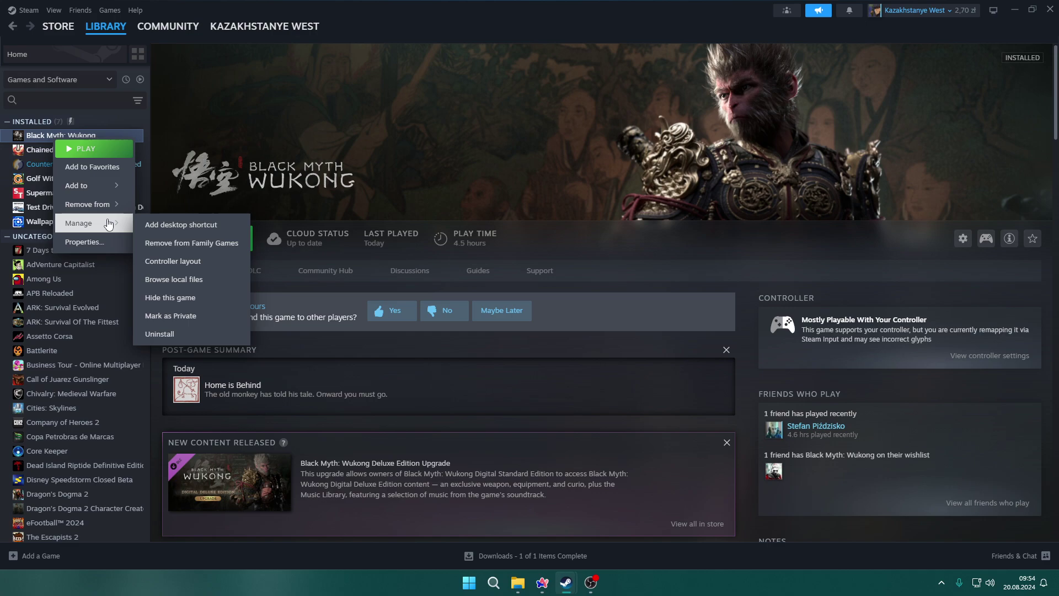
left_click(84, 241)
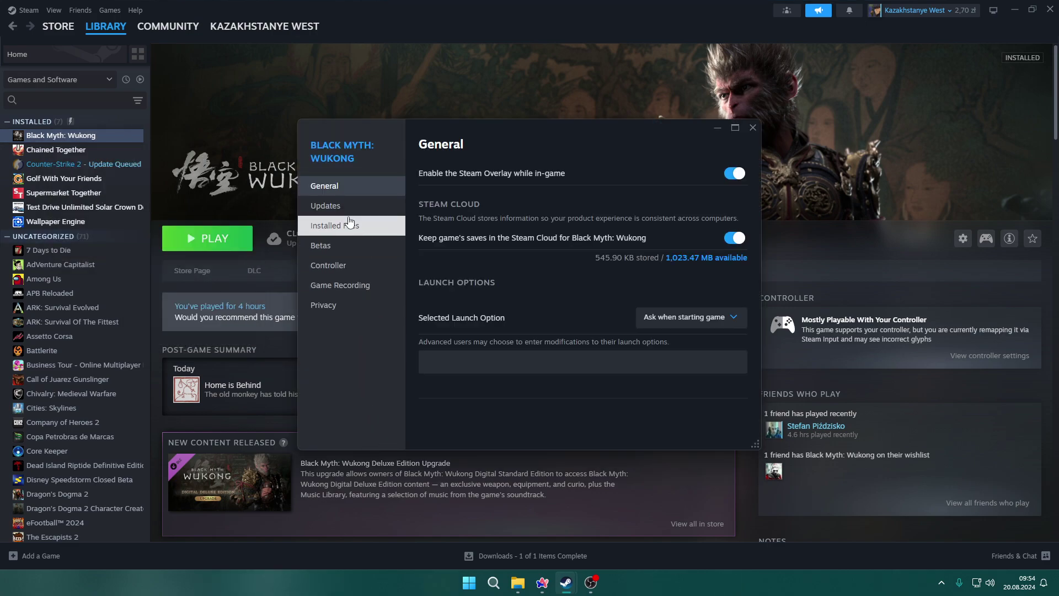
left_click(349, 226)
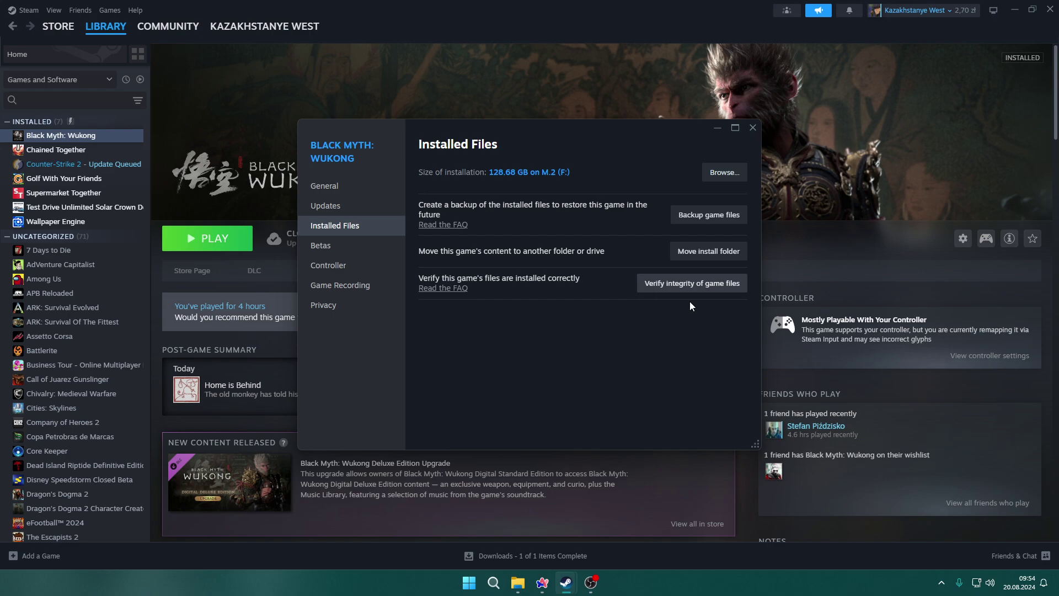
left_click(696, 288)
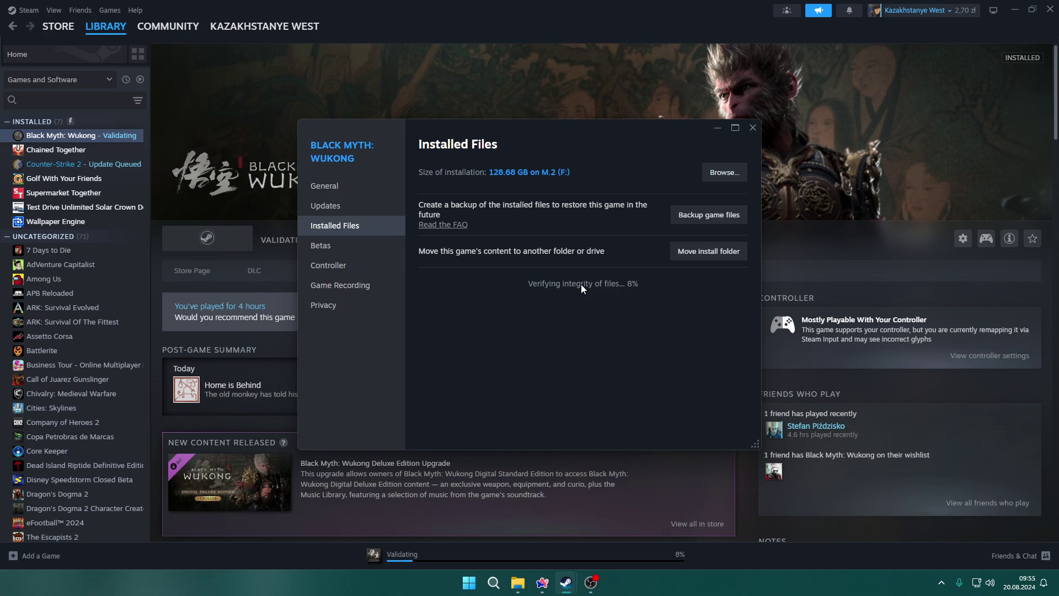
left_click(754, 128)
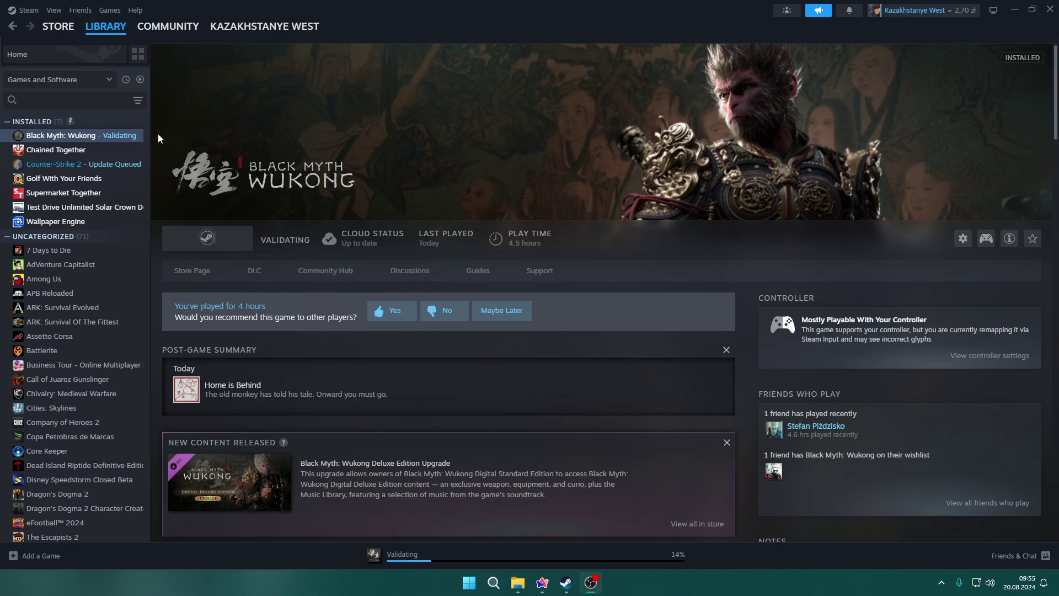
right_click(100, 135)
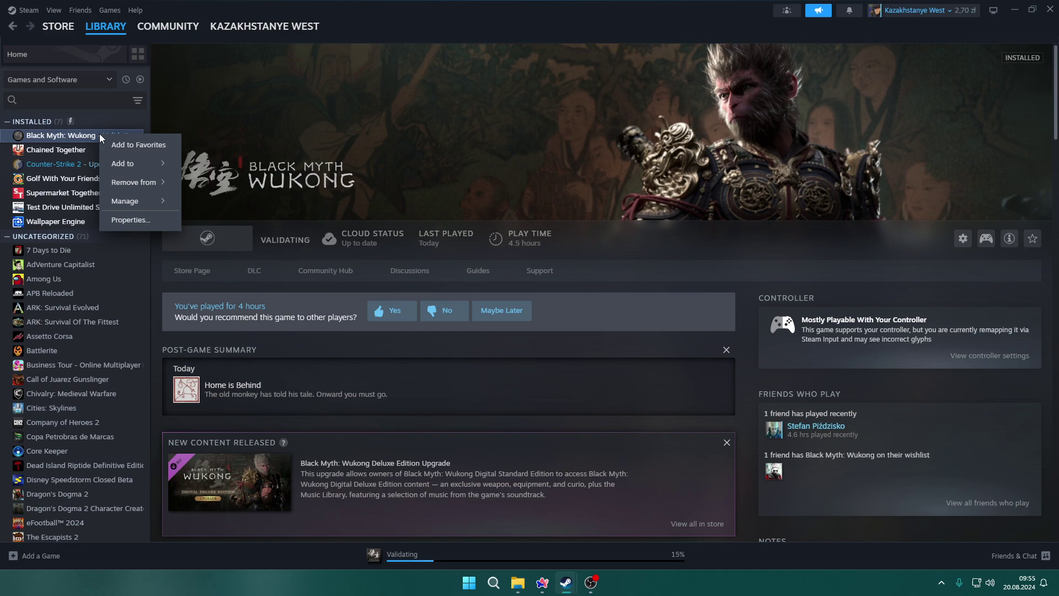
mouse_move(143, 200)
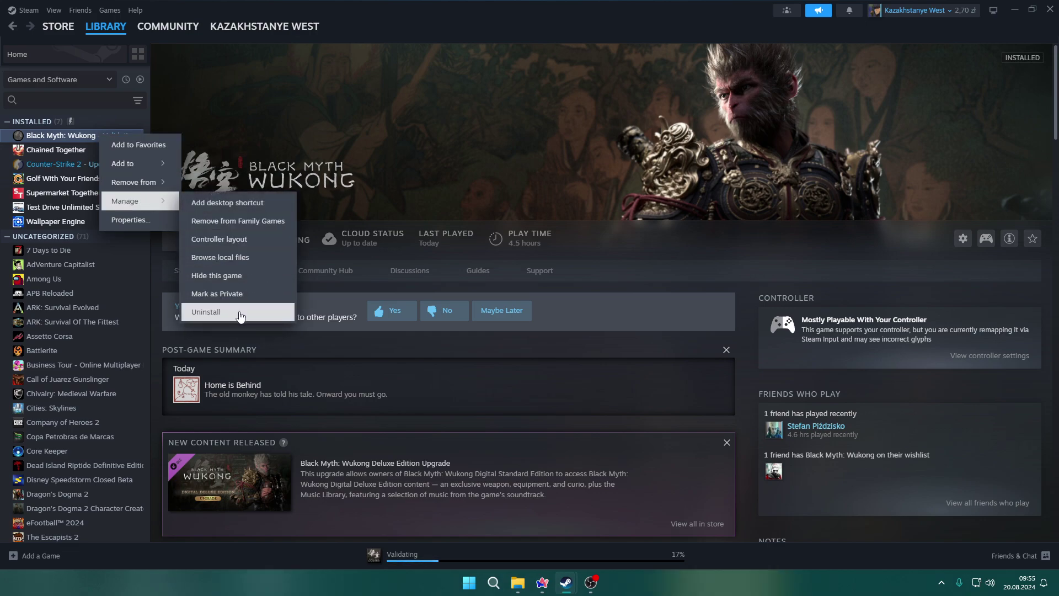
left_click(415, 356)
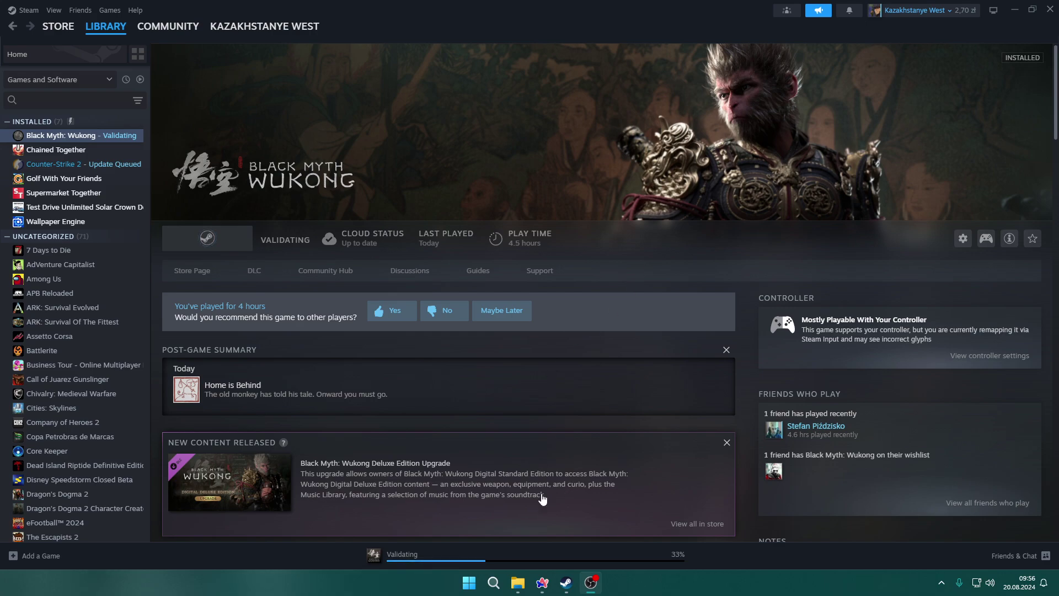
- Switch to the Windows Update settings and check for available Windows updates
left_click(469, 583)
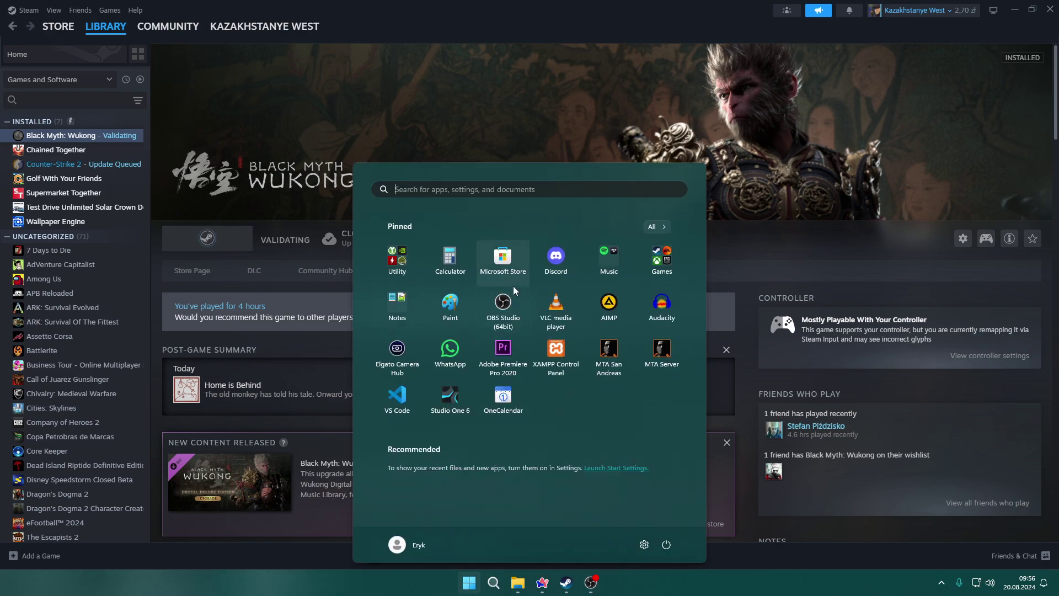
type("update")
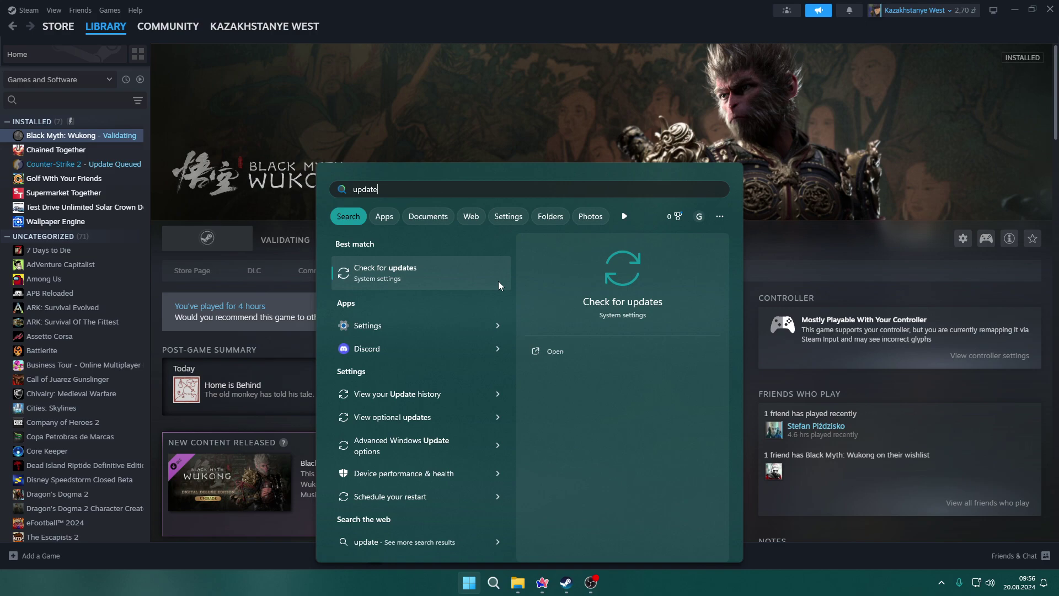
left_click(430, 280)
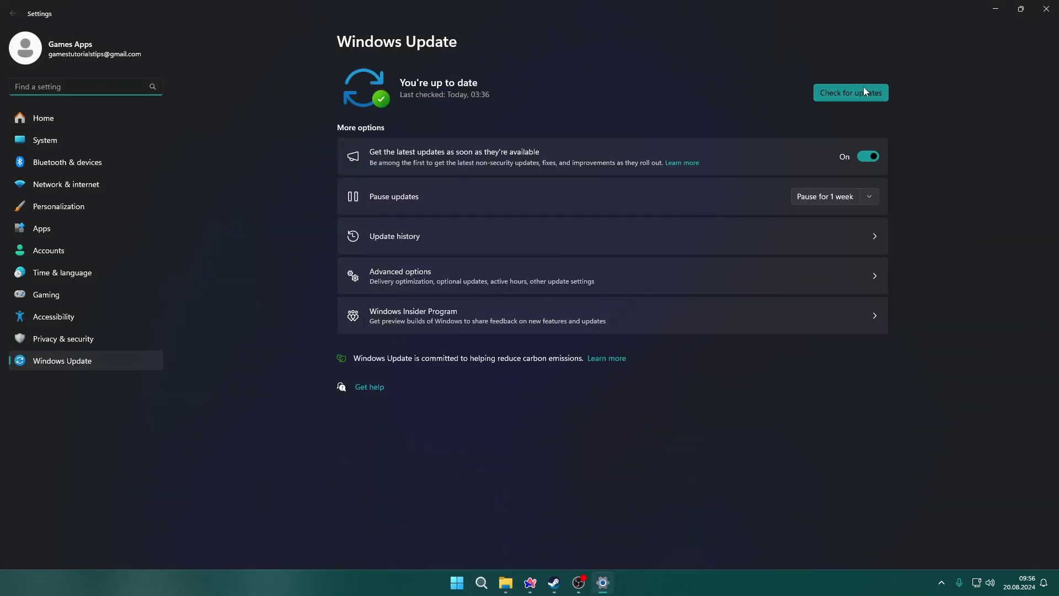
left_click(863, 91)
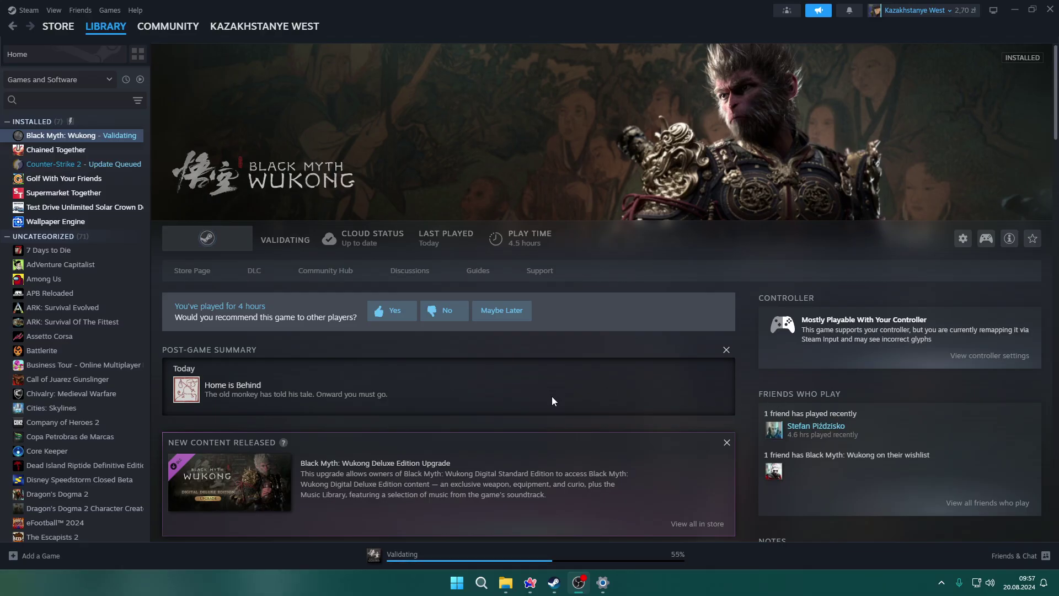
- Switch to the NVIDIA app and open its graphics driver section
left_click(941, 582)
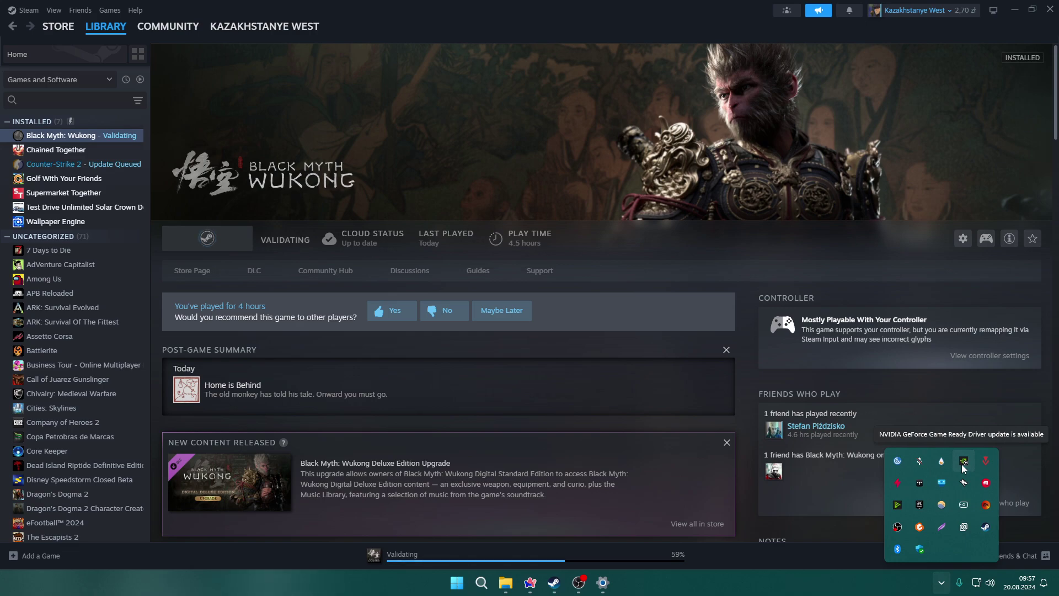
left_click(962, 461)
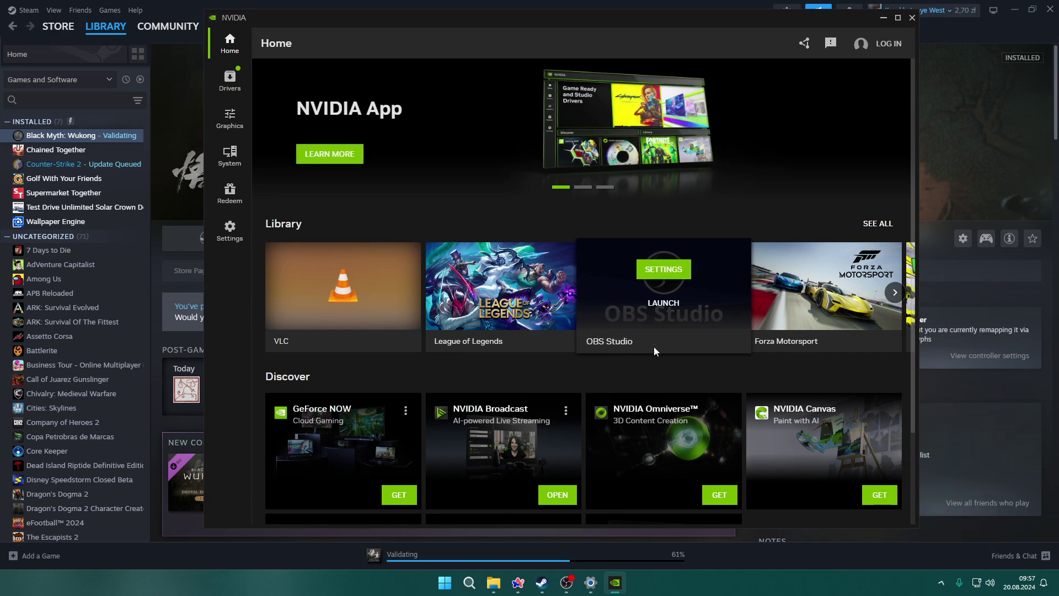
left_click(230, 80)
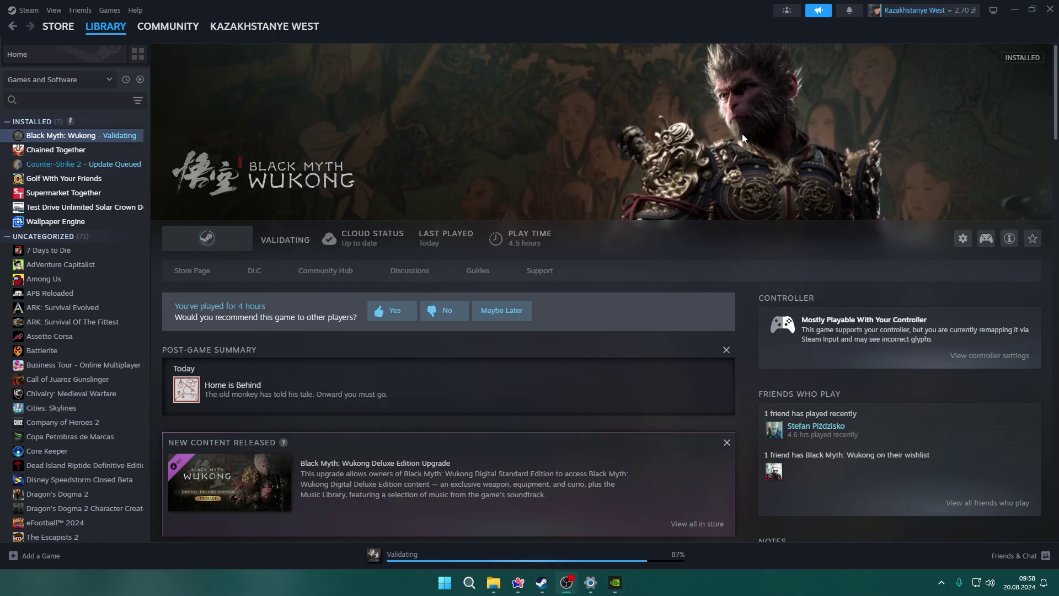
- Open the allowed apps list of Windows Defender Firewall and unlock its settings for changes
left_click(445, 583)
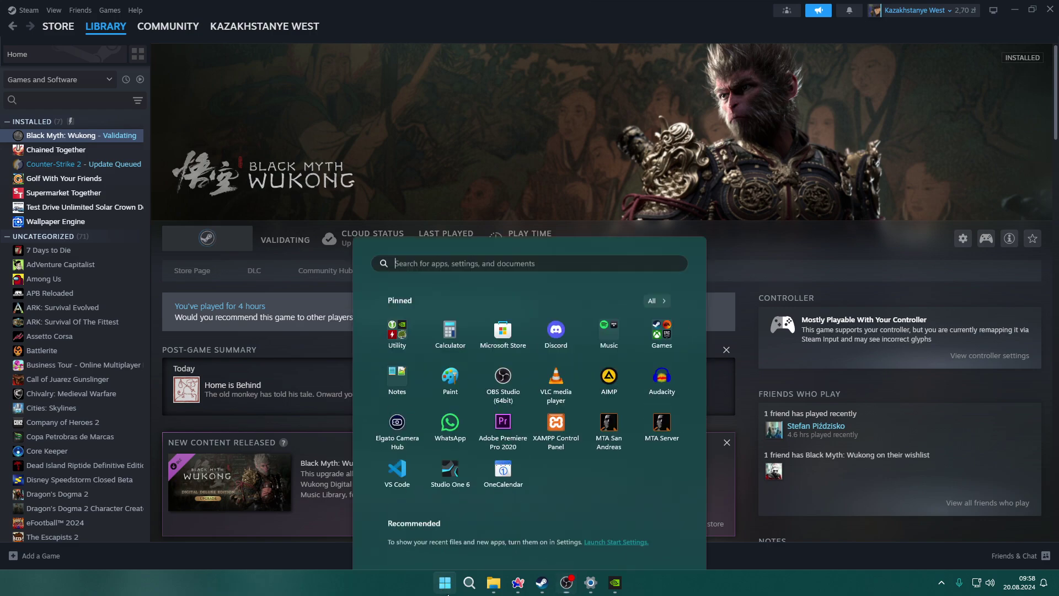
type("win")
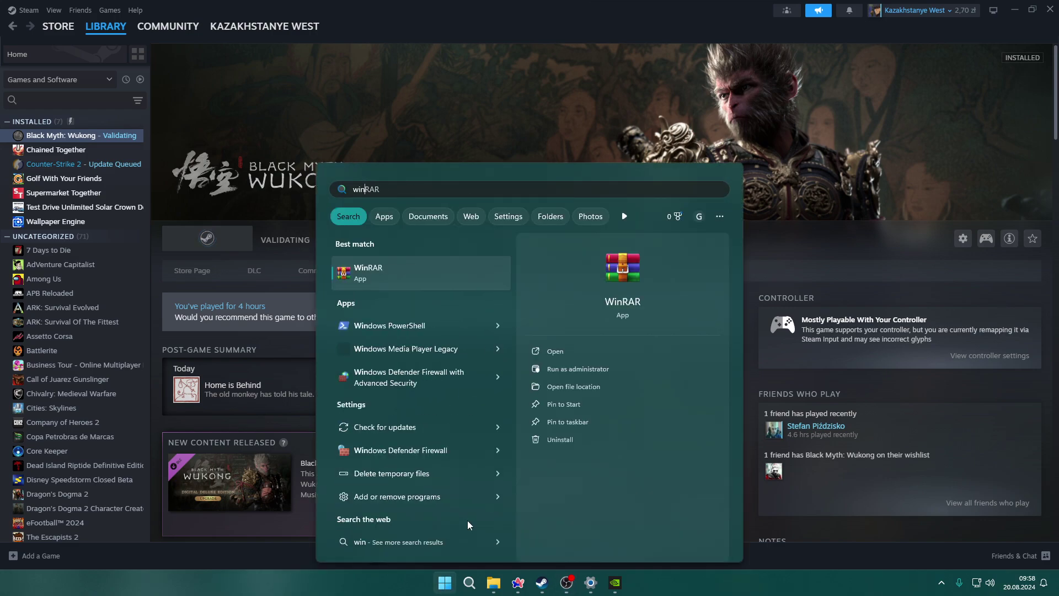
type("dows defen")
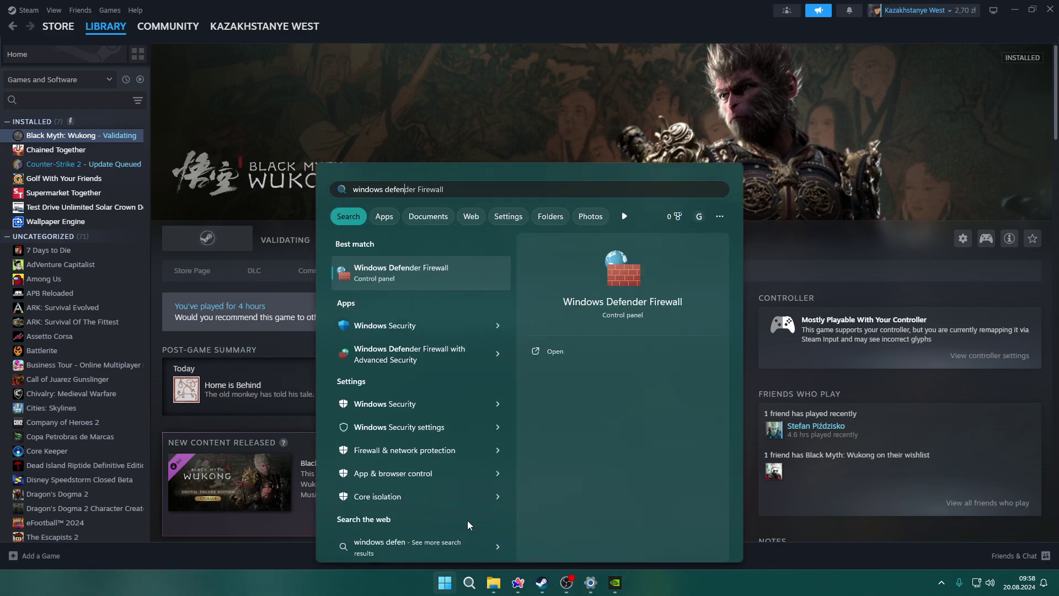
key("Return")
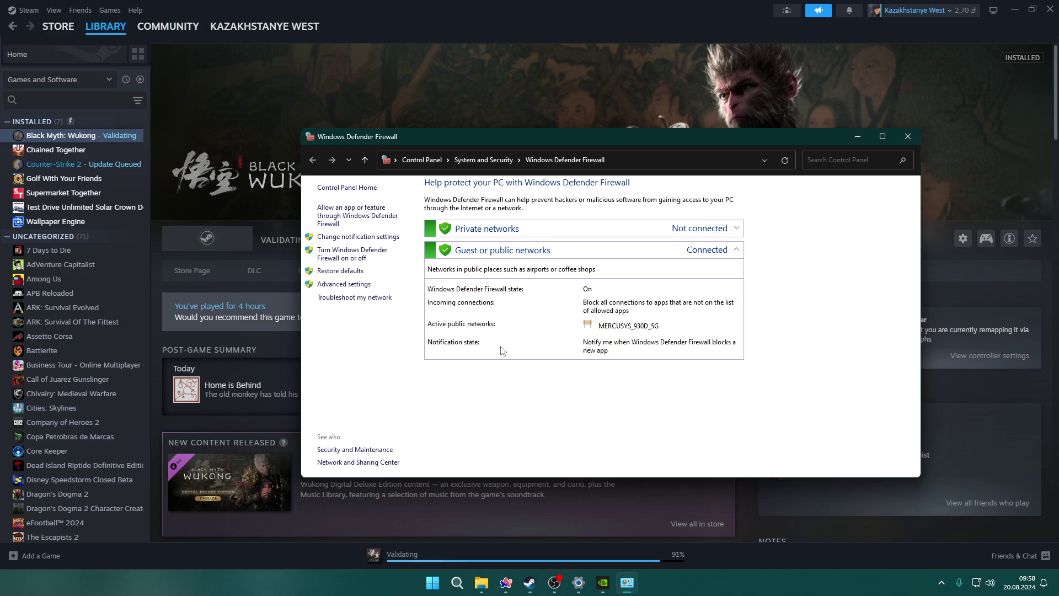
left_click(356, 223)
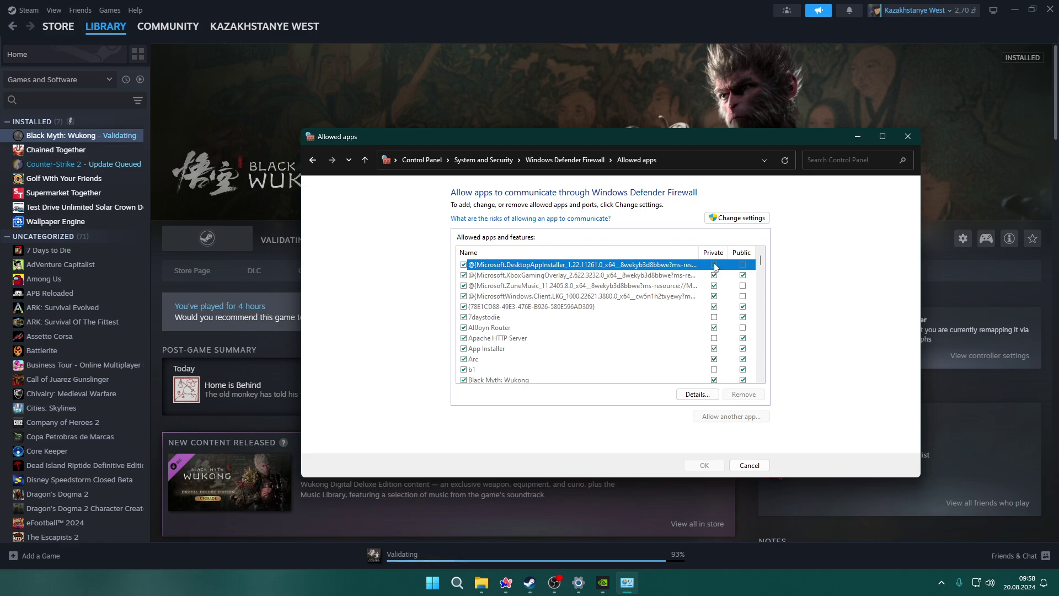
left_click(739, 220)
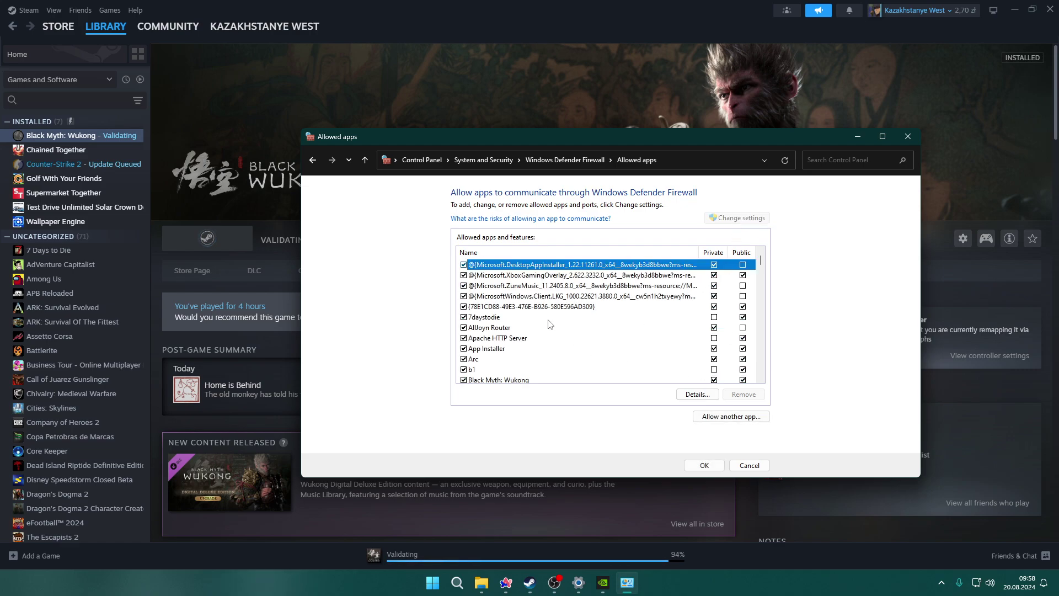
- Allow the b1 app through the firewall on private networks, save the change and close the firewall window
scroll(537, 320, "down", 1)
scroll(532, 322, "down", 1)
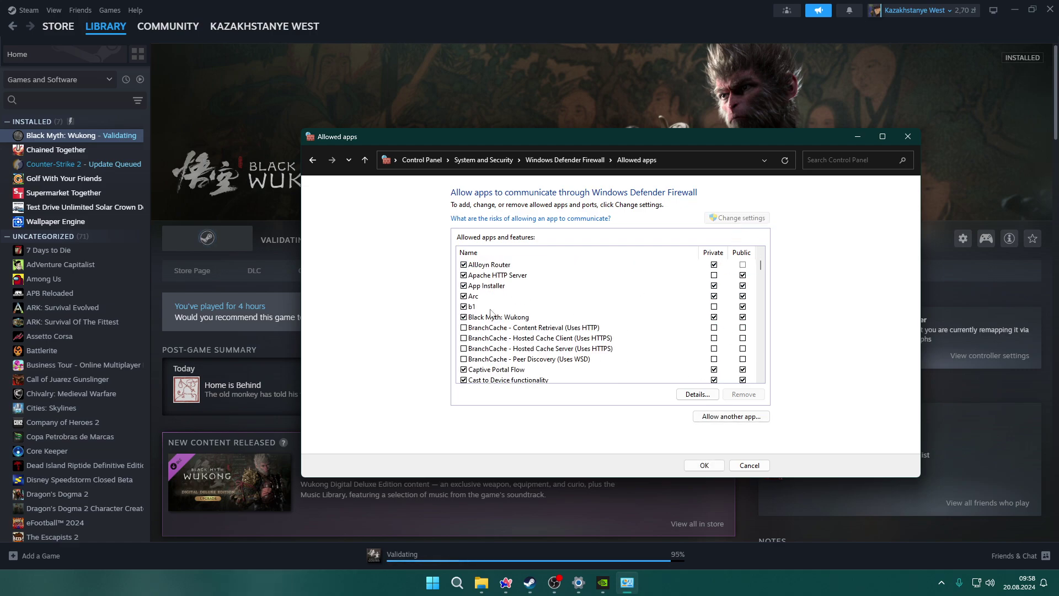
left_click(490, 306)
left_click(487, 318)
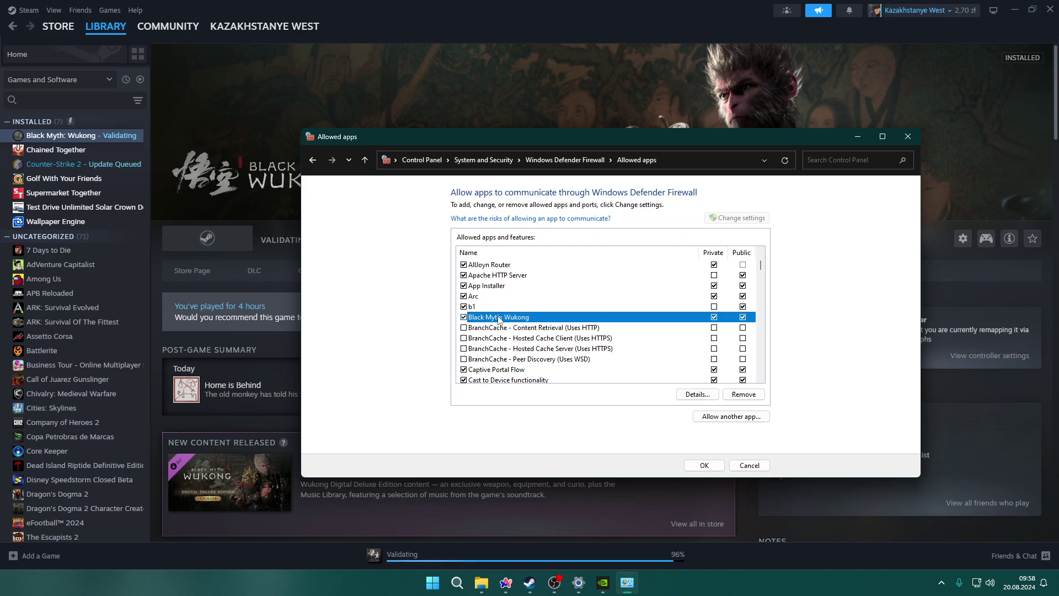
left_click(476, 308)
left_click(485, 319)
left_click(487, 308)
left_click(488, 318)
left_click(487, 308)
left_click(488, 318)
left_click(491, 308)
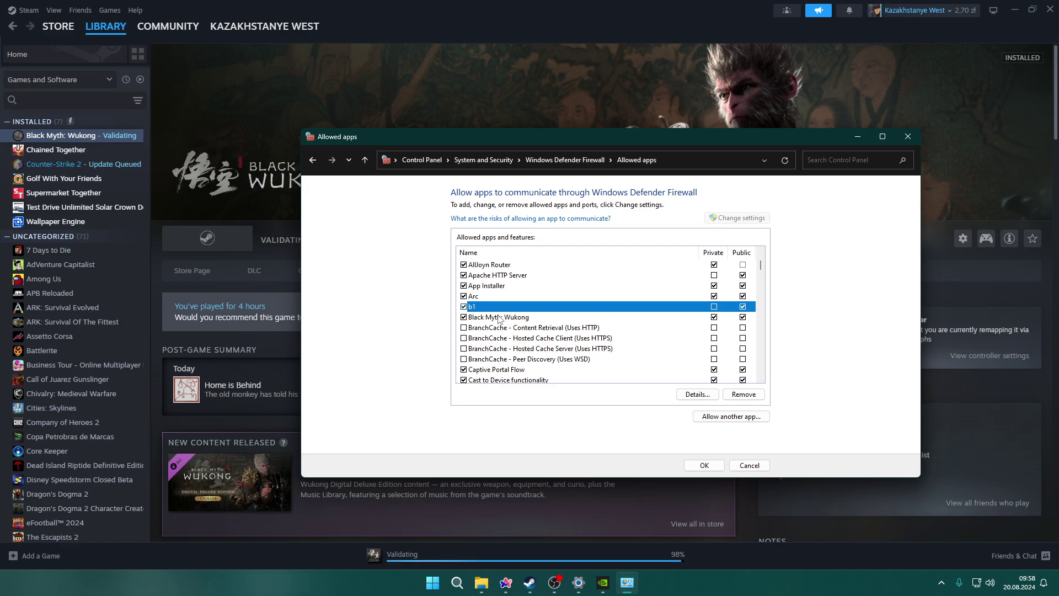
left_click(493, 317)
left_click(492, 307)
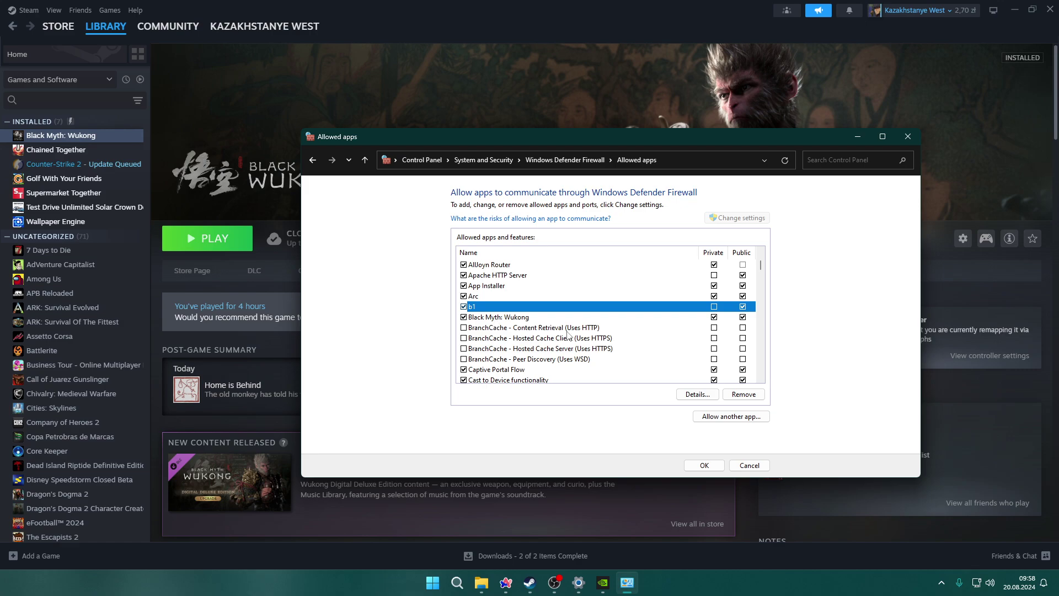
left_click(714, 307)
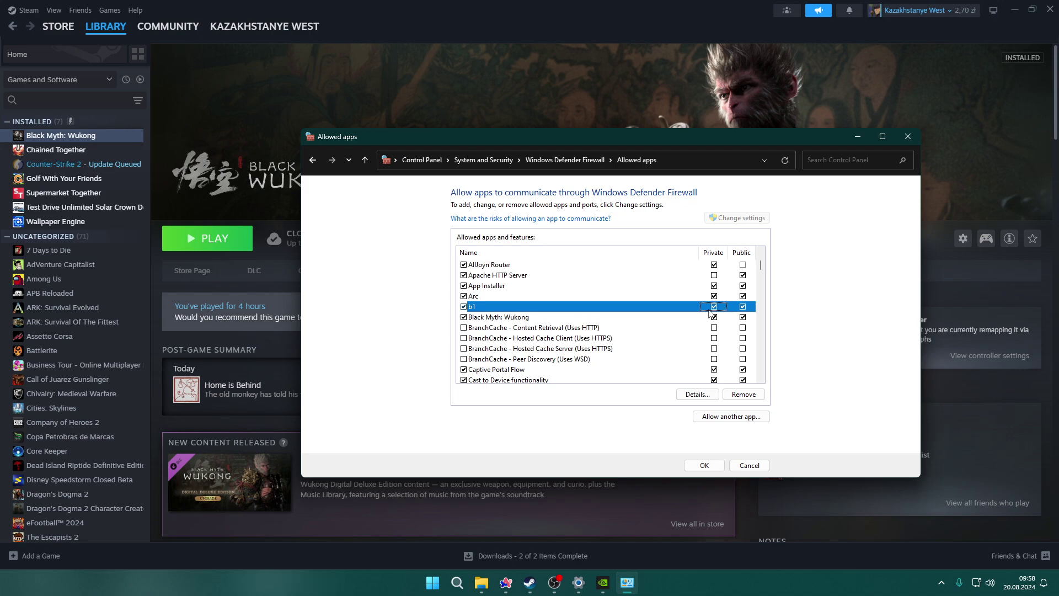
left_click(699, 467)
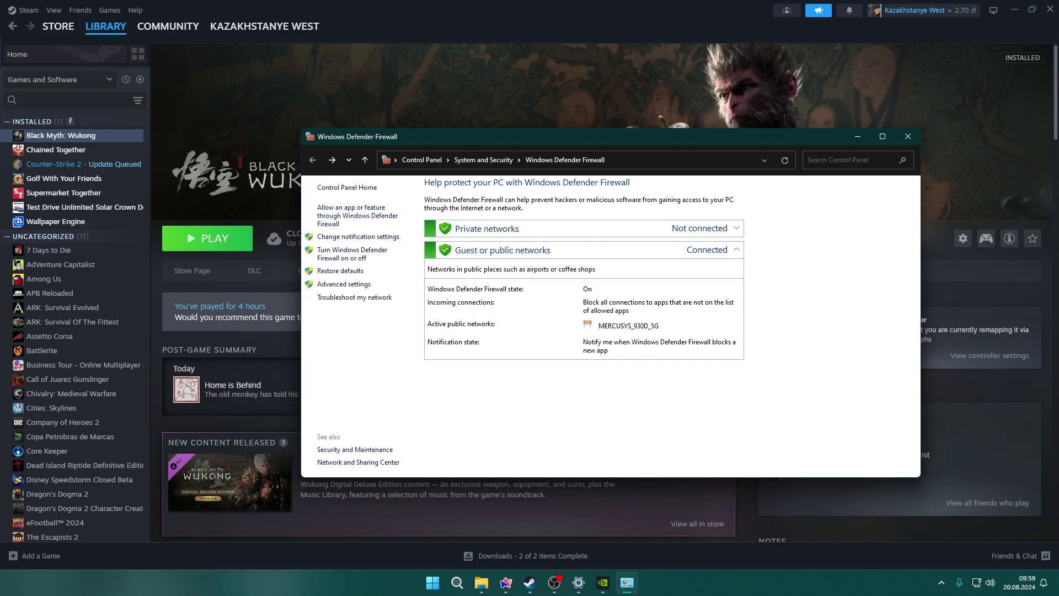
key("alt+F4")
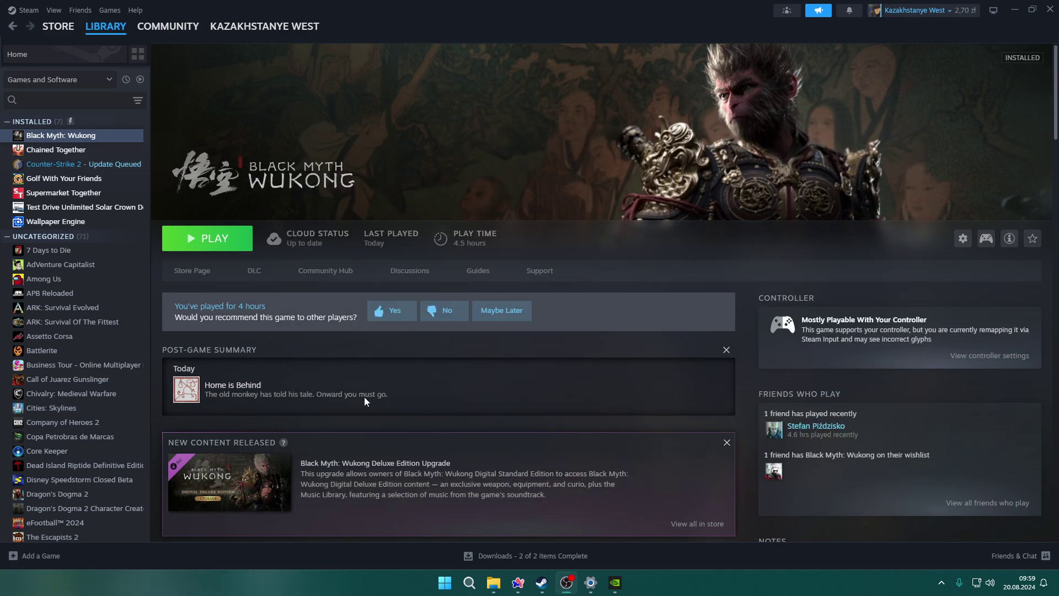
- Examine the available launch options in the general properties of Black Myth: Wukong, leaving the selection as it is
left_click(62, 139)
right_click(61, 142)
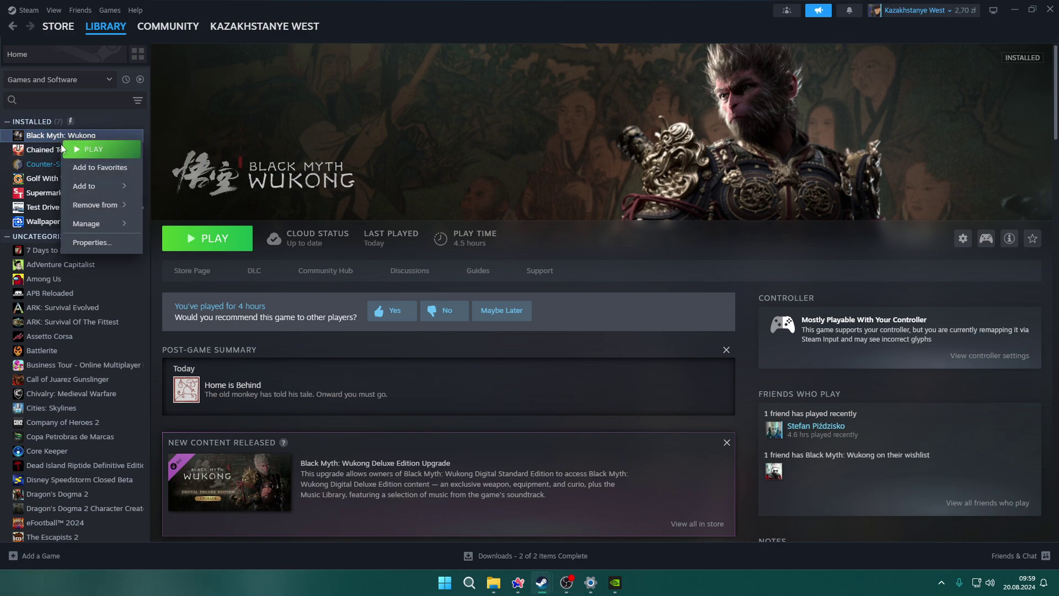
left_click(101, 243)
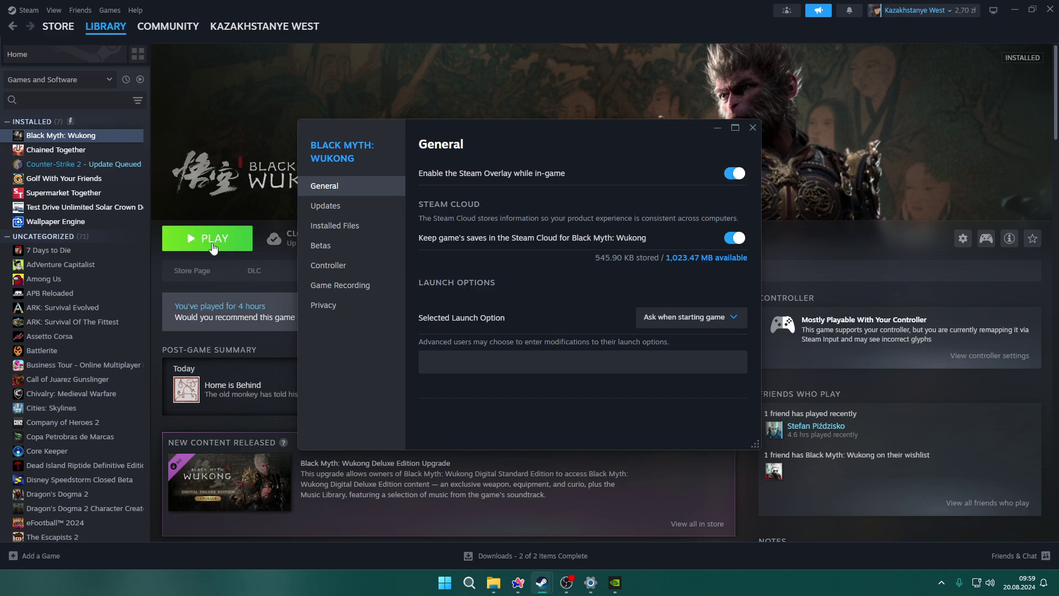
left_click(697, 322)
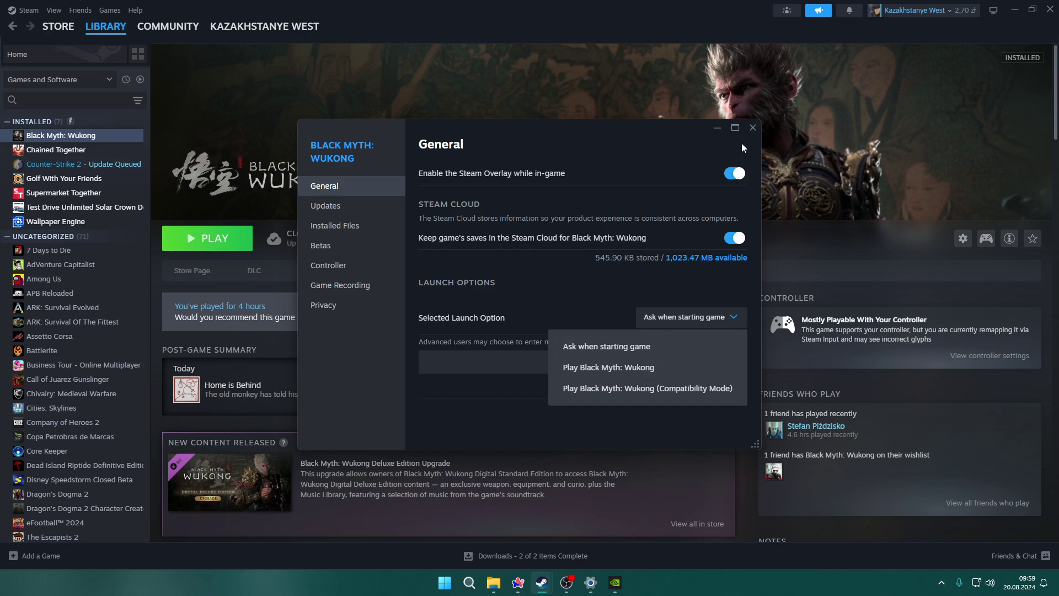
left_click(752, 128)
left_click(752, 128)
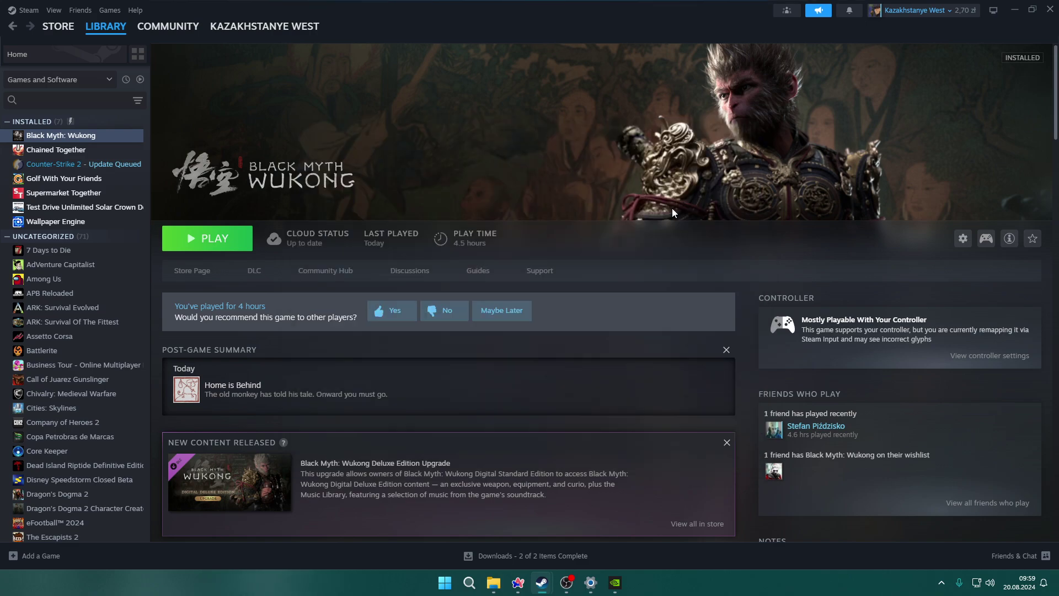